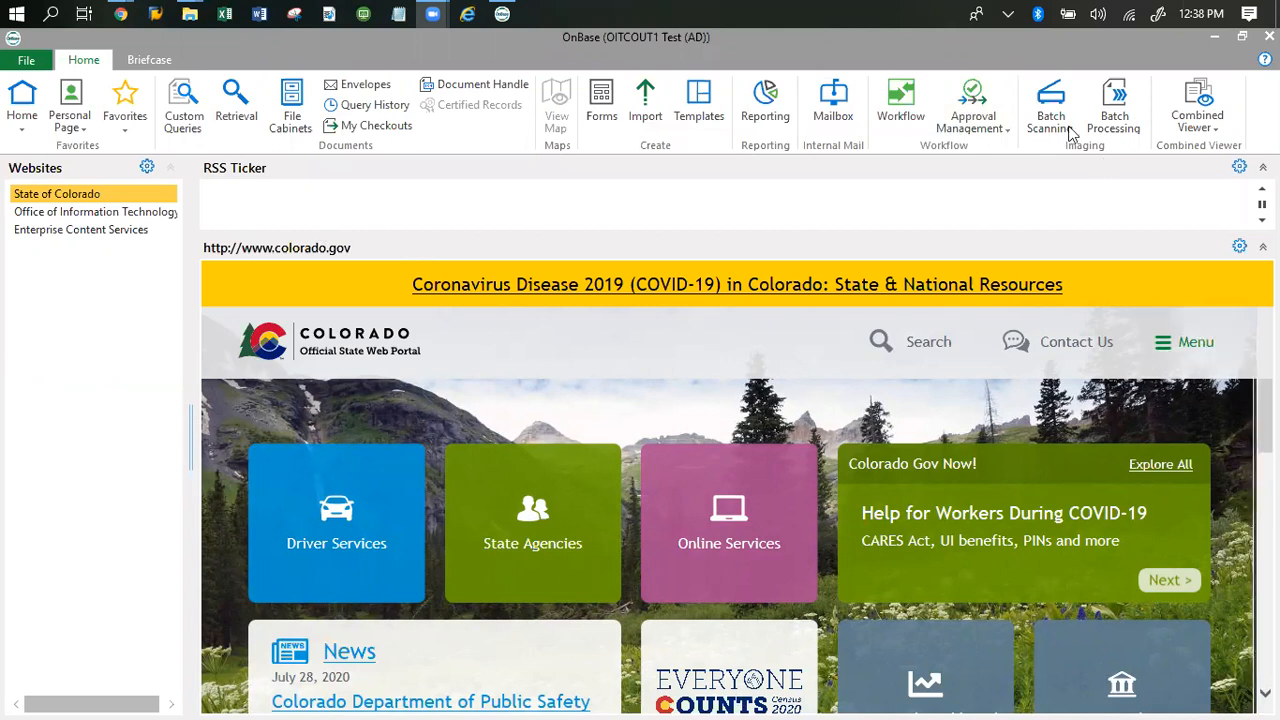
Step: Open the Batch Processing view for viewing and indexing scanned documents
key("ctrl")
key("ctrl")
key("ctrl")
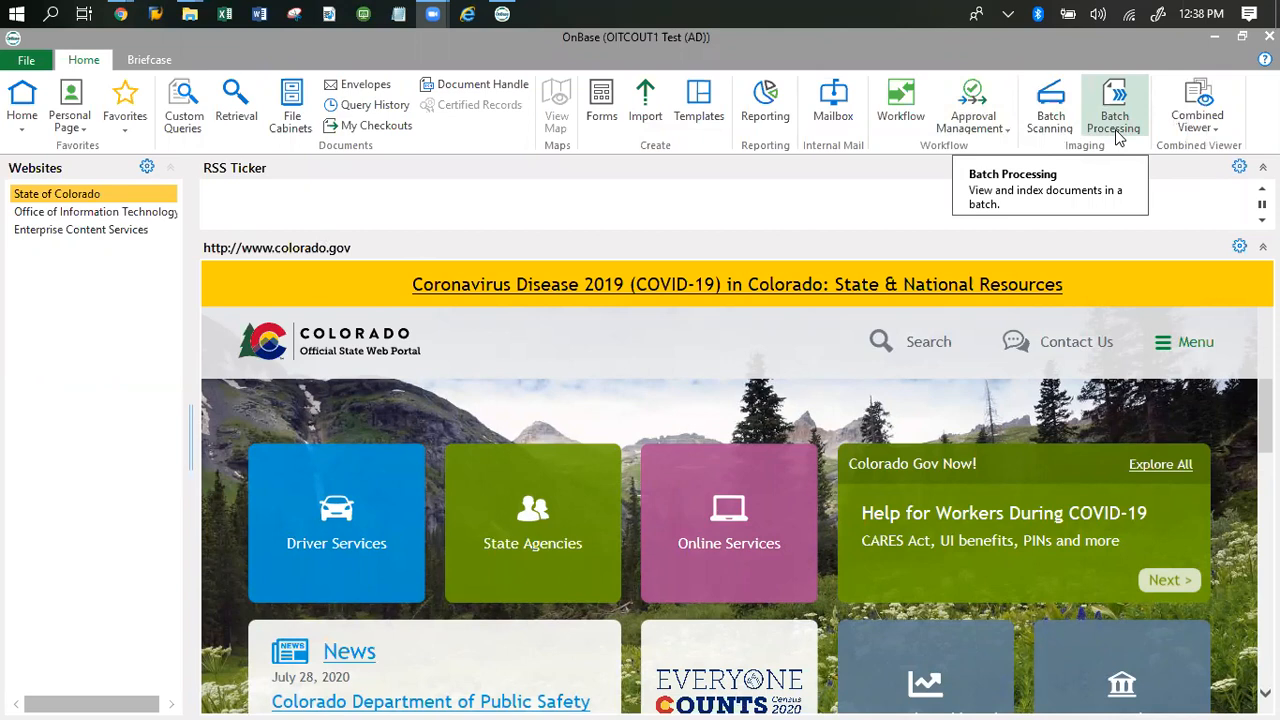
key("ctrl")
key("ctrl")
key("ctrl")
left_click(1118, 137)
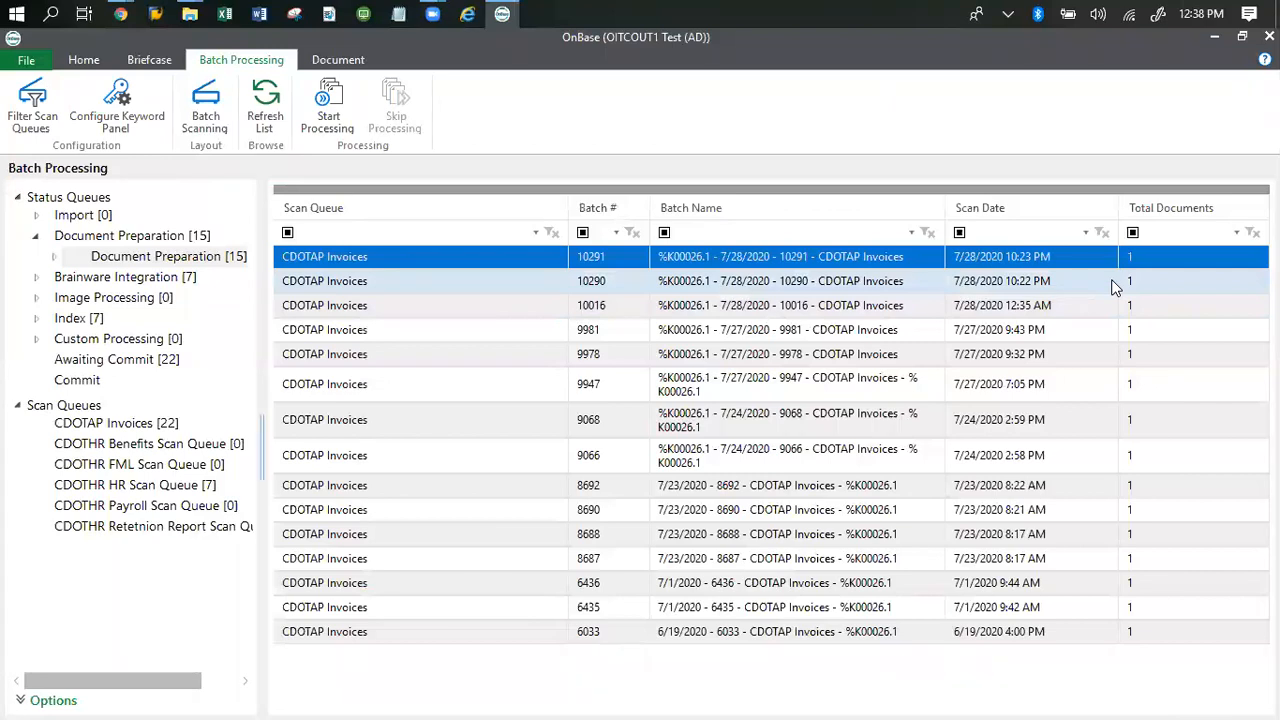
Step: Expand the status queues down to Document Preparation and open its inner Document Preparation queue to list the batches
left_click(18, 198)
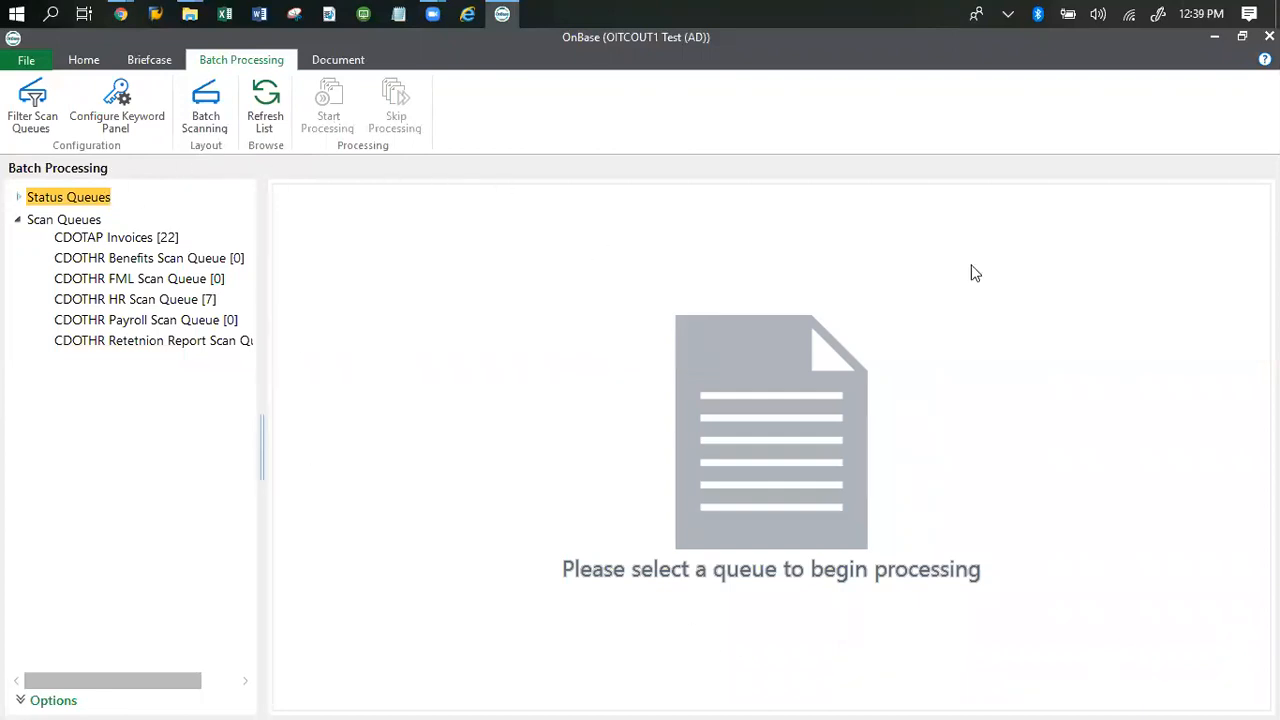
left_click(19, 198)
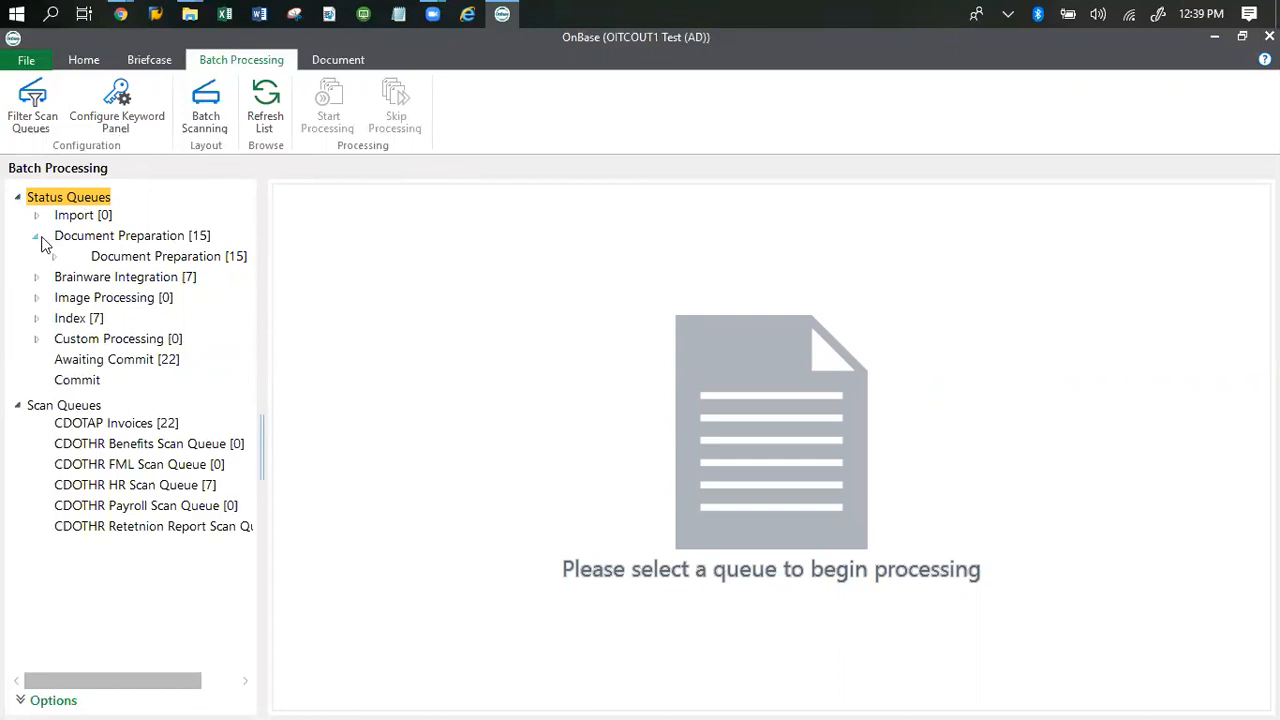
left_click(36, 237)
left_click(36, 237)
left_click(36, 237)
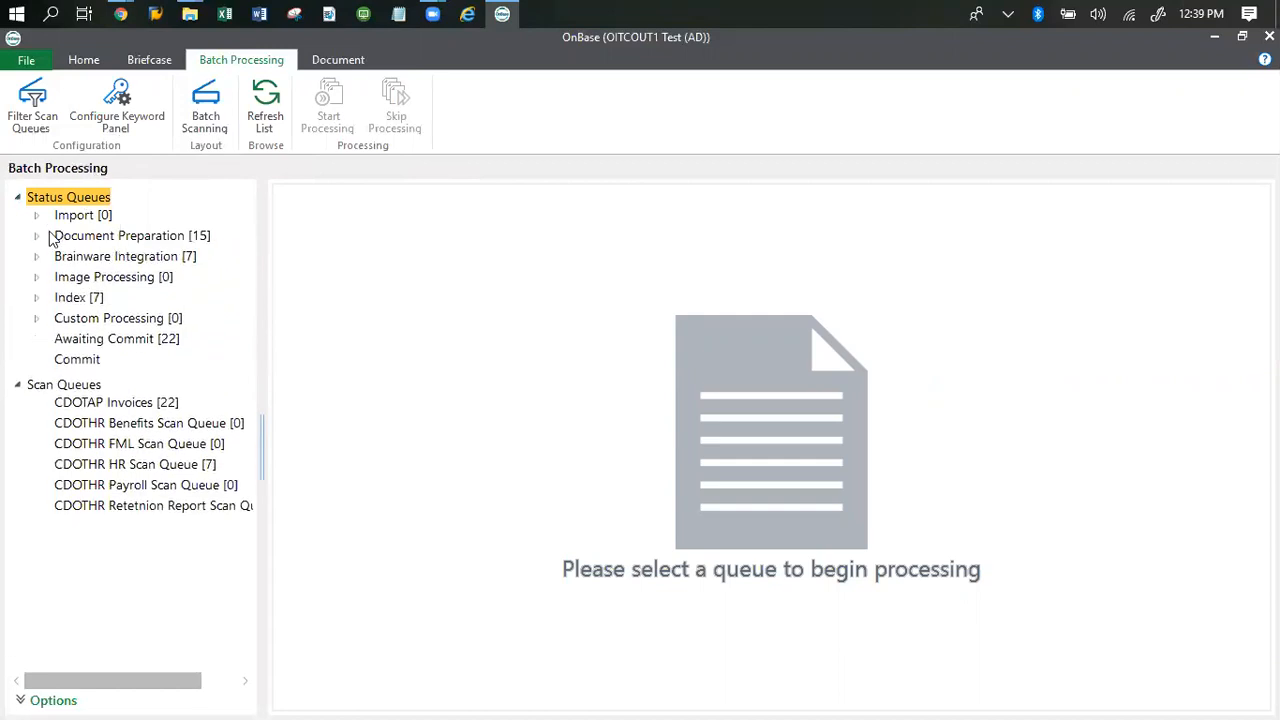
left_click(36, 237)
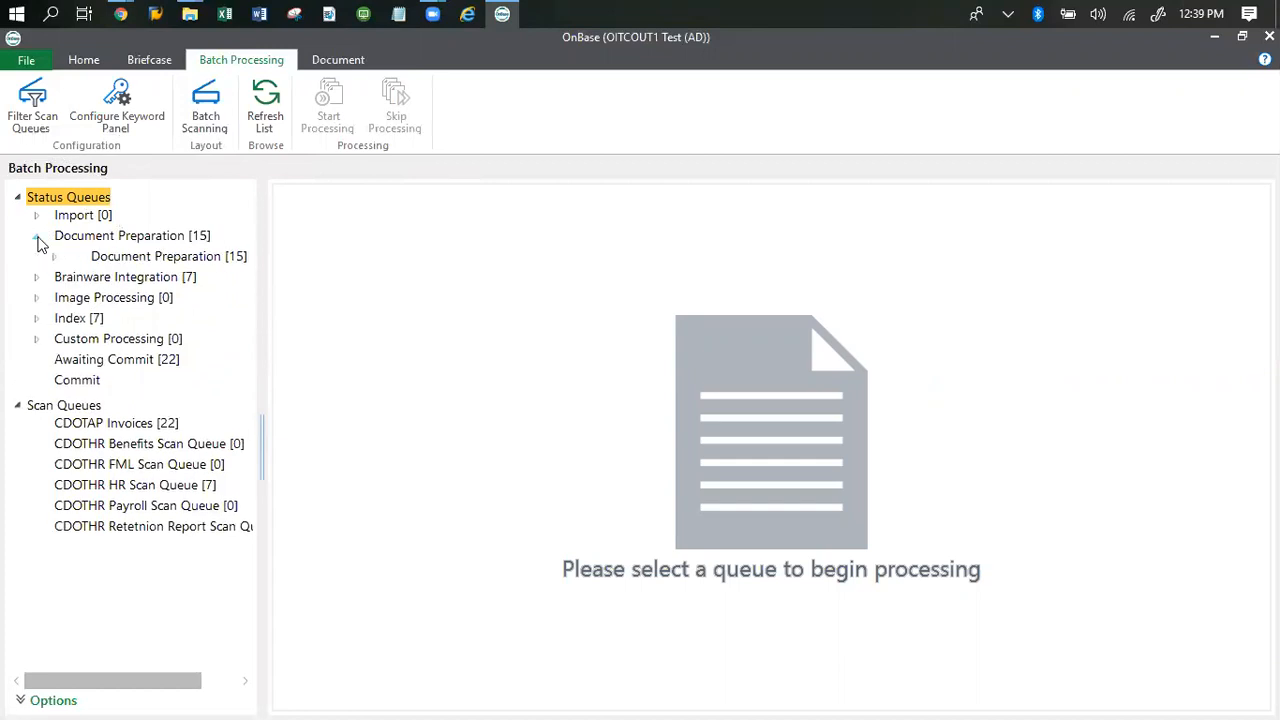
left_click(118, 258)
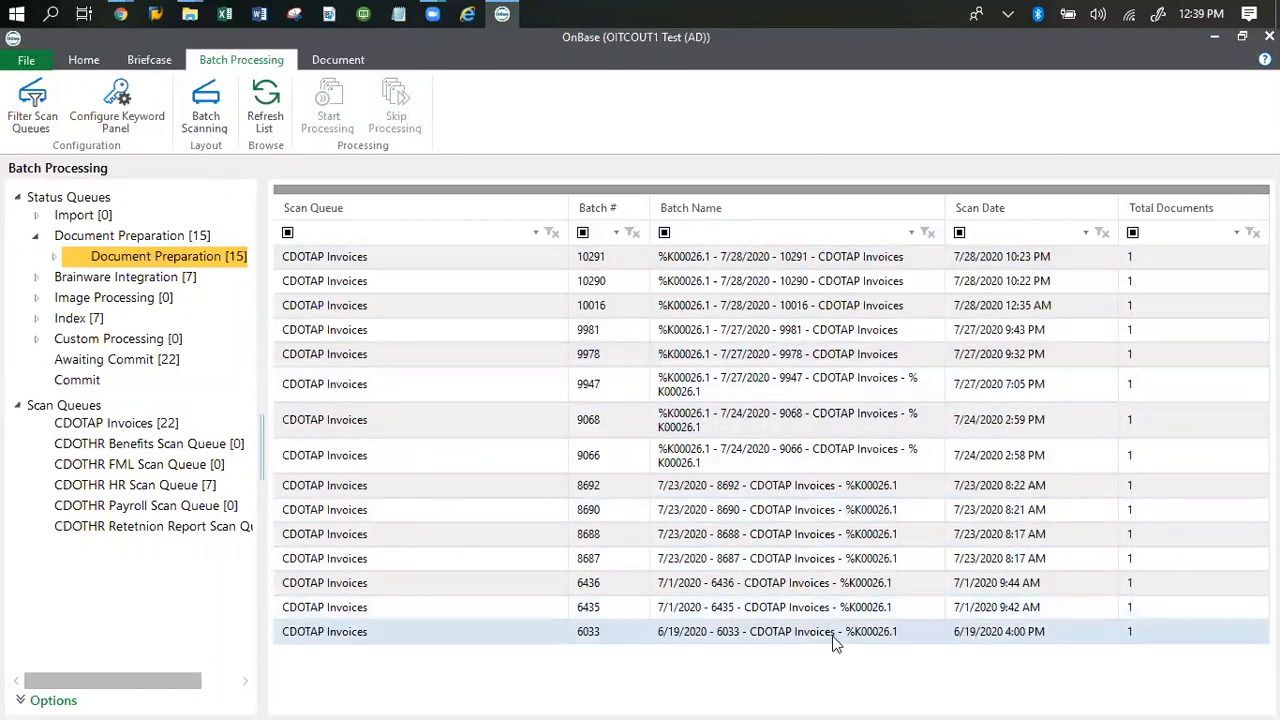
Step: Select CDOTAP Invoices batch 10291 and start processing it
left_click(855, 265)
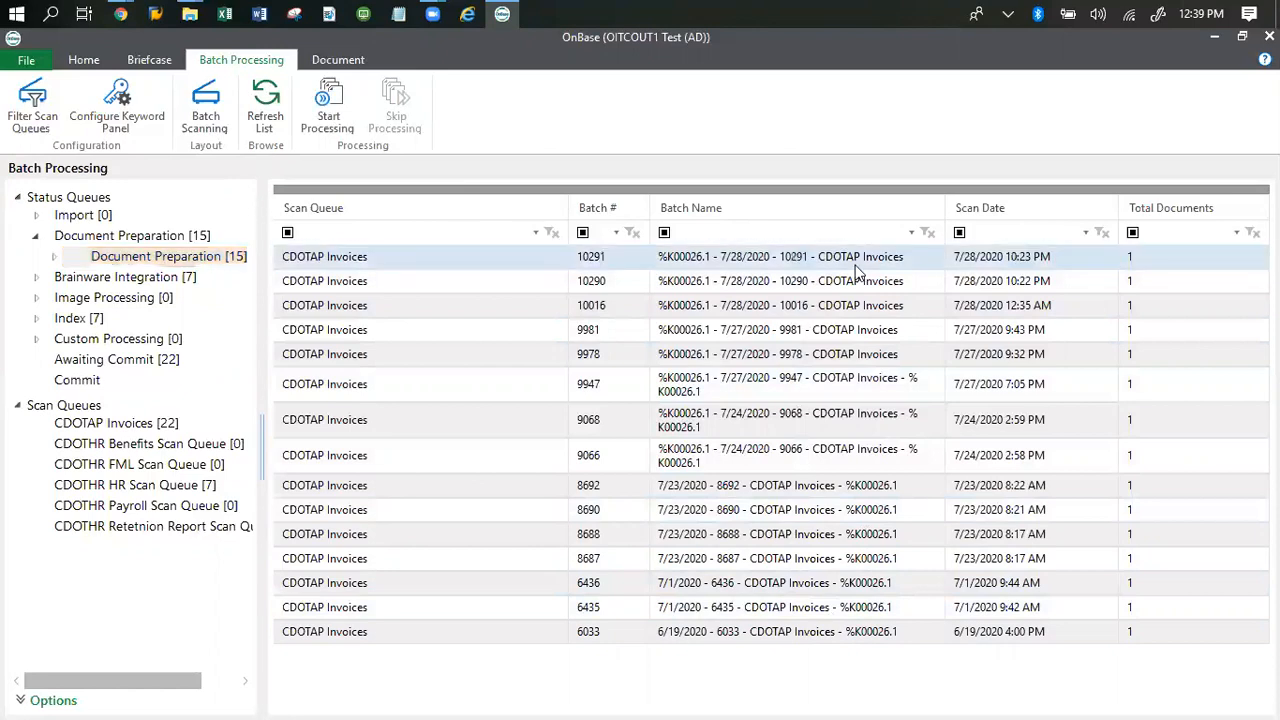
left_click(790, 262)
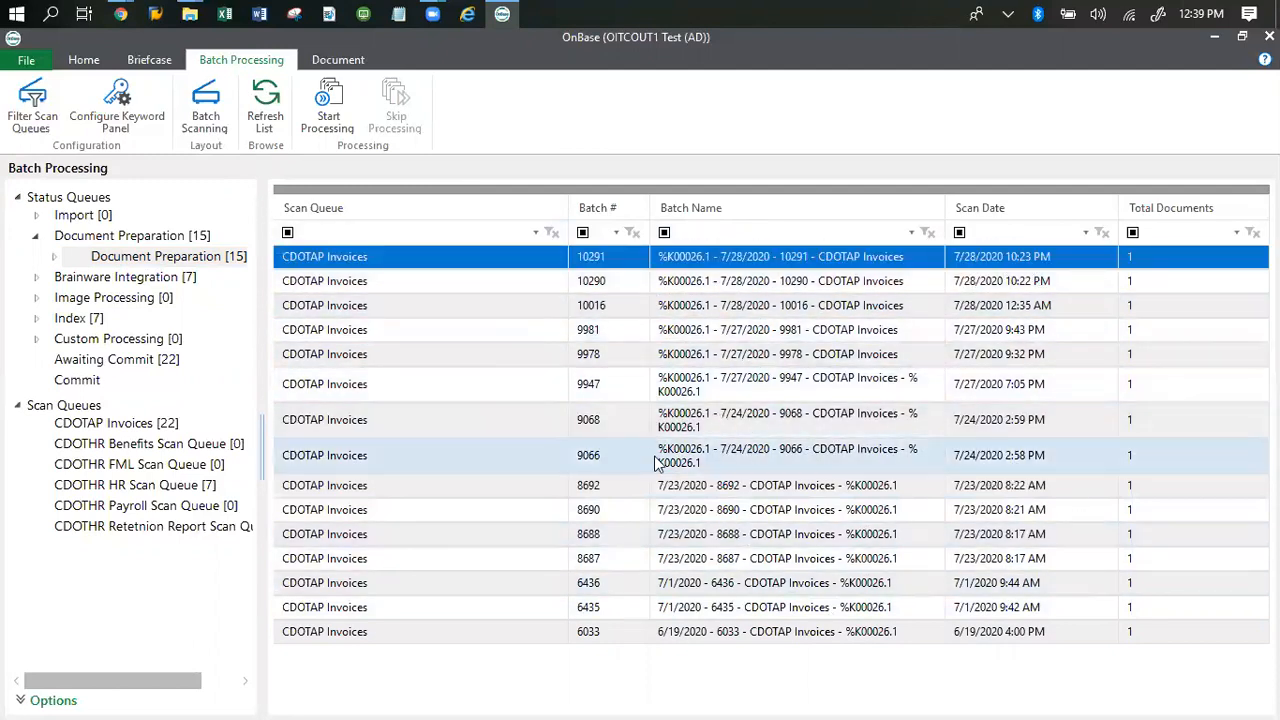
left_click(352, 133)
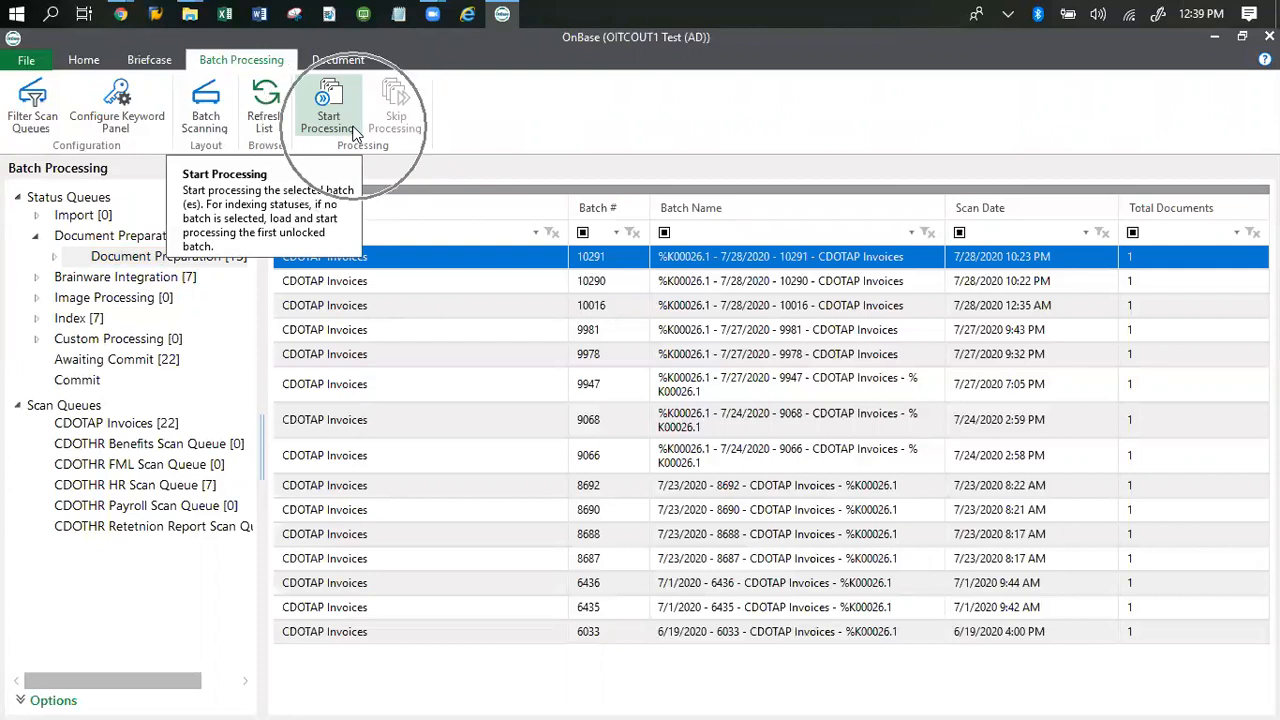
left_click(352, 133)
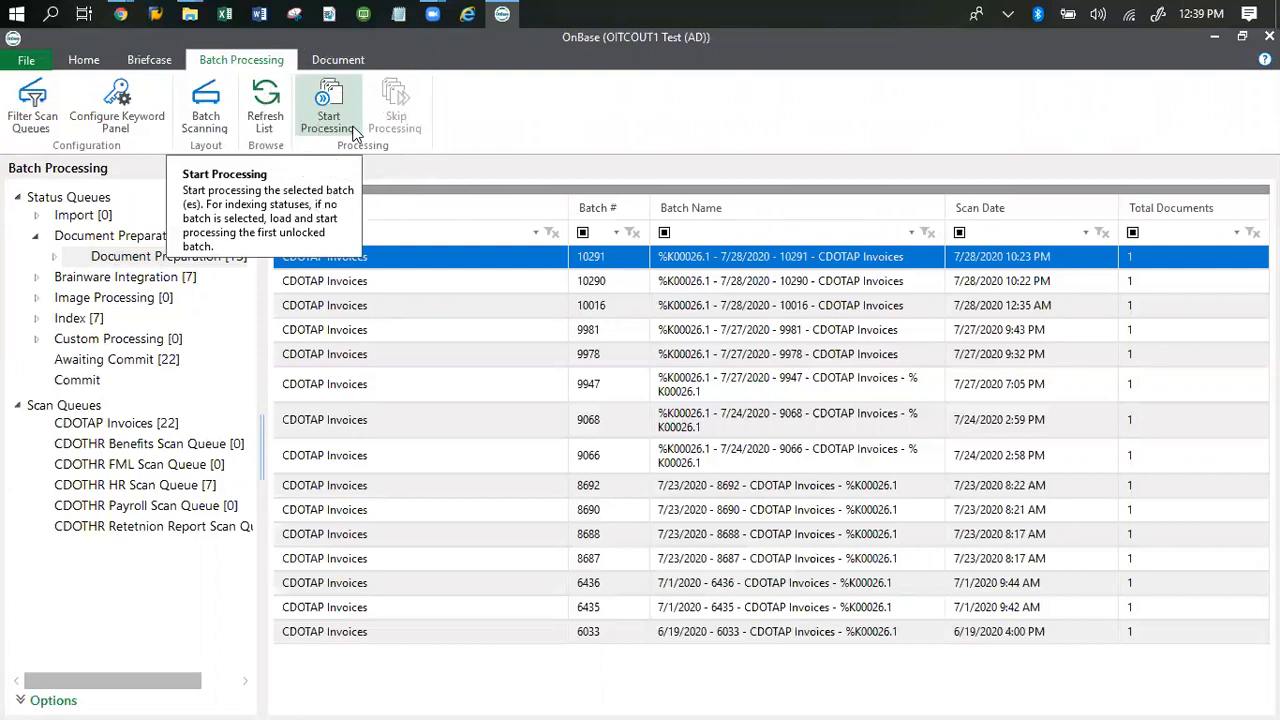
left_click(339, 104)
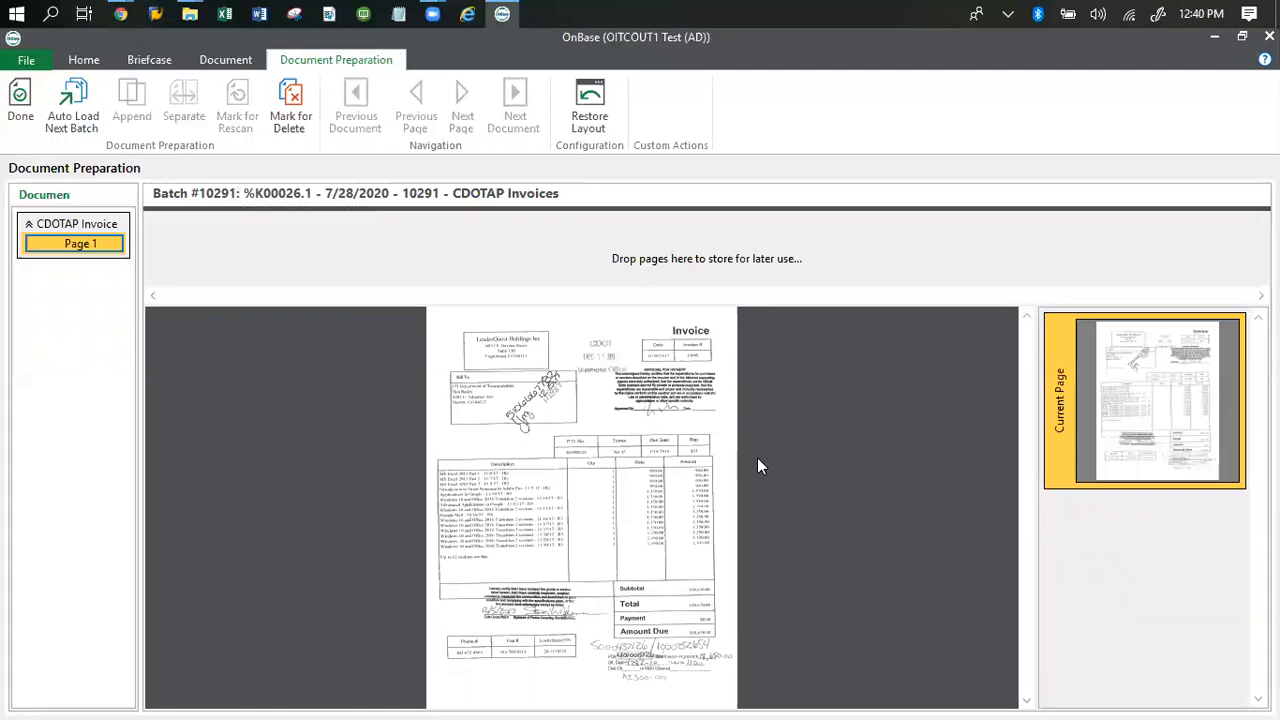
Step: Examine the scanned invoice page from header to totals, checking its legibility, approval signature and handwritten coding at different magnifications
scroll(757, 457, "up", 3)
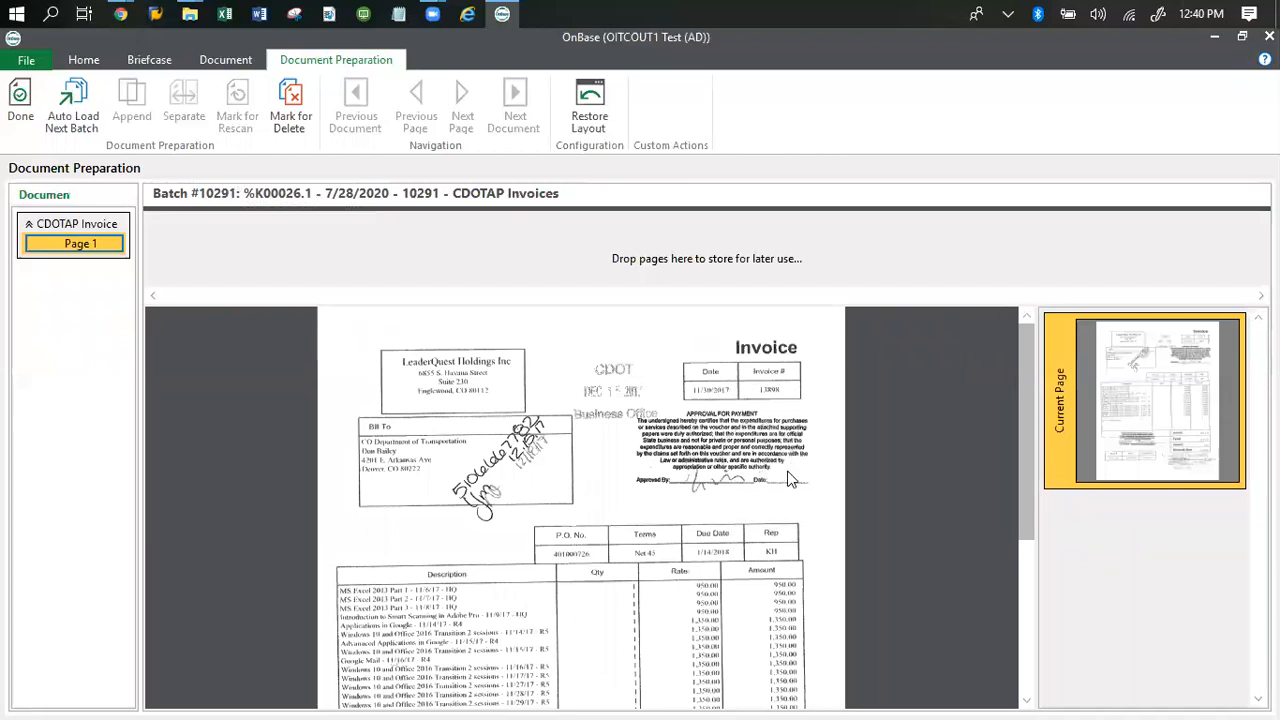
scroll(790, 478, "up", 1)
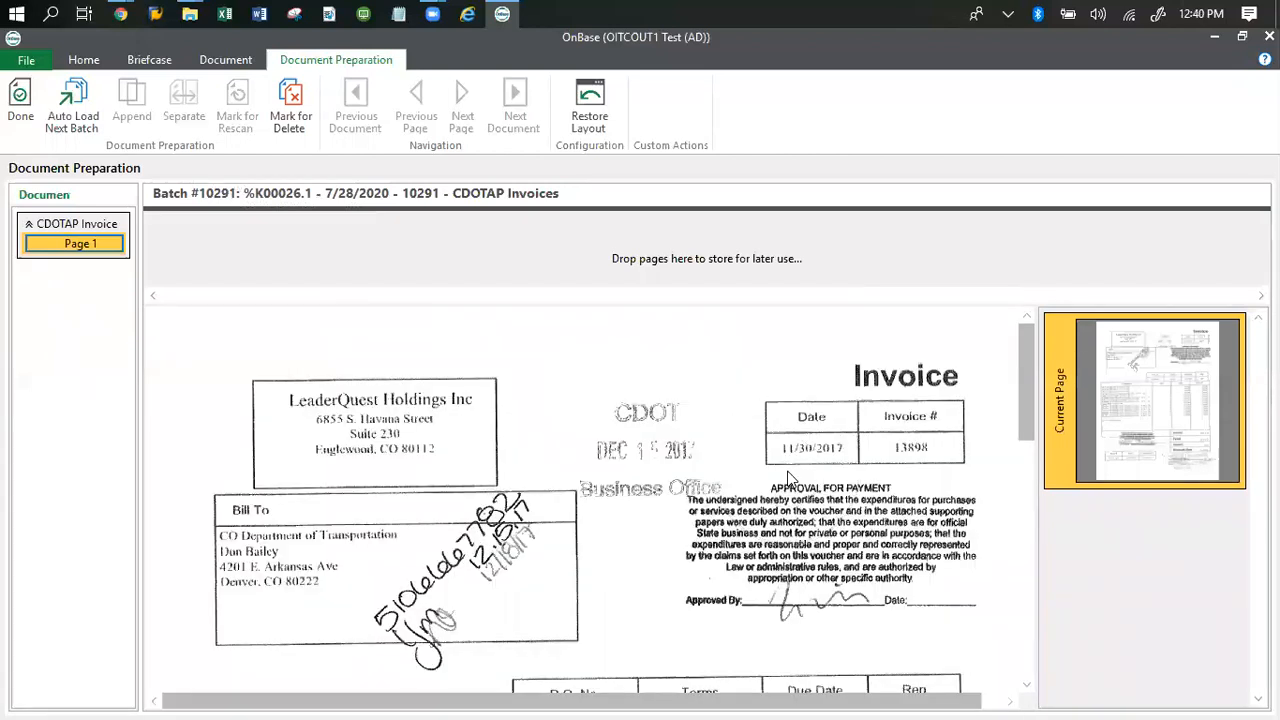
scroll(790, 478, "down", 10)
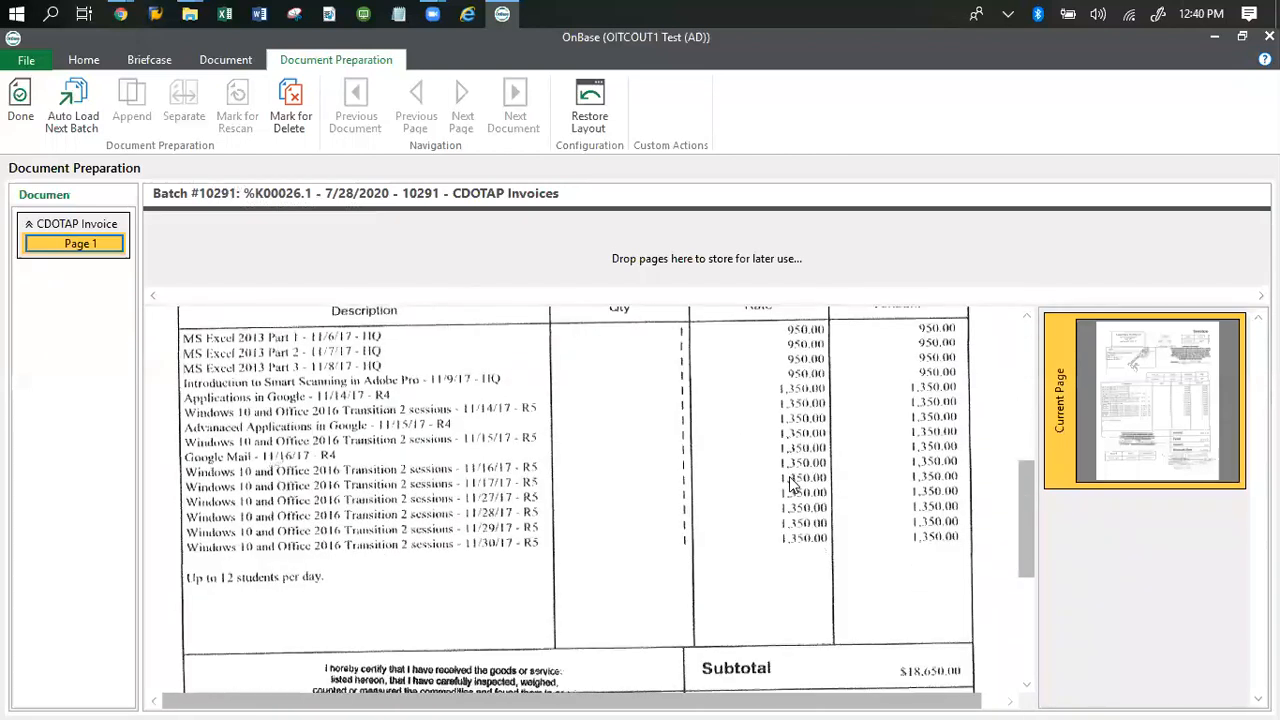
scroll(790, 483, "down", 5)
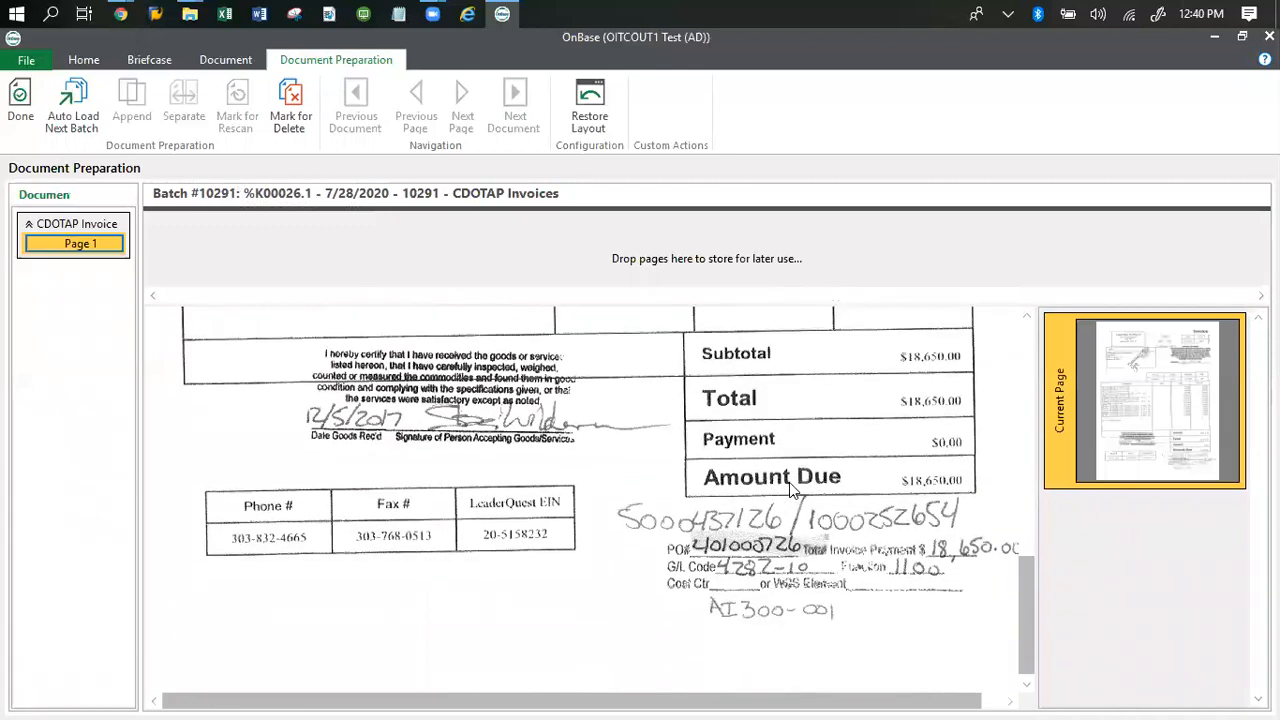
scroll(789, 484, "up", 8)
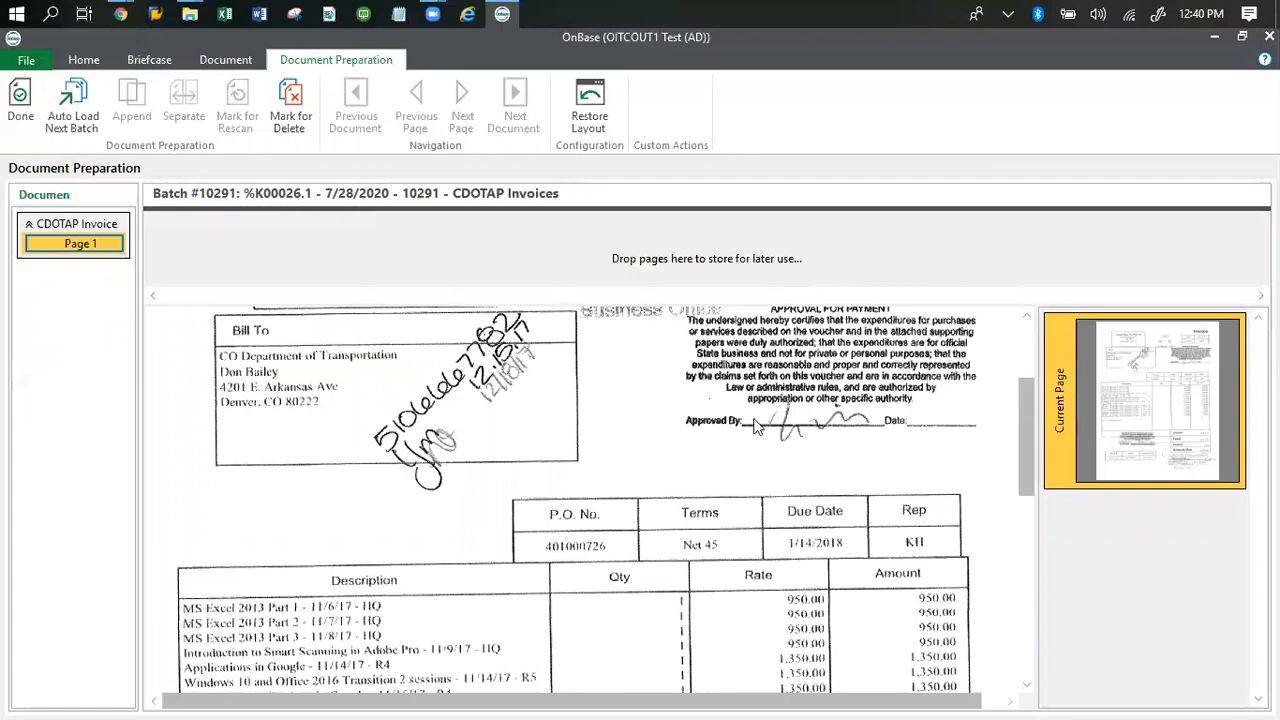
scroll(756, 427, "down", 2)
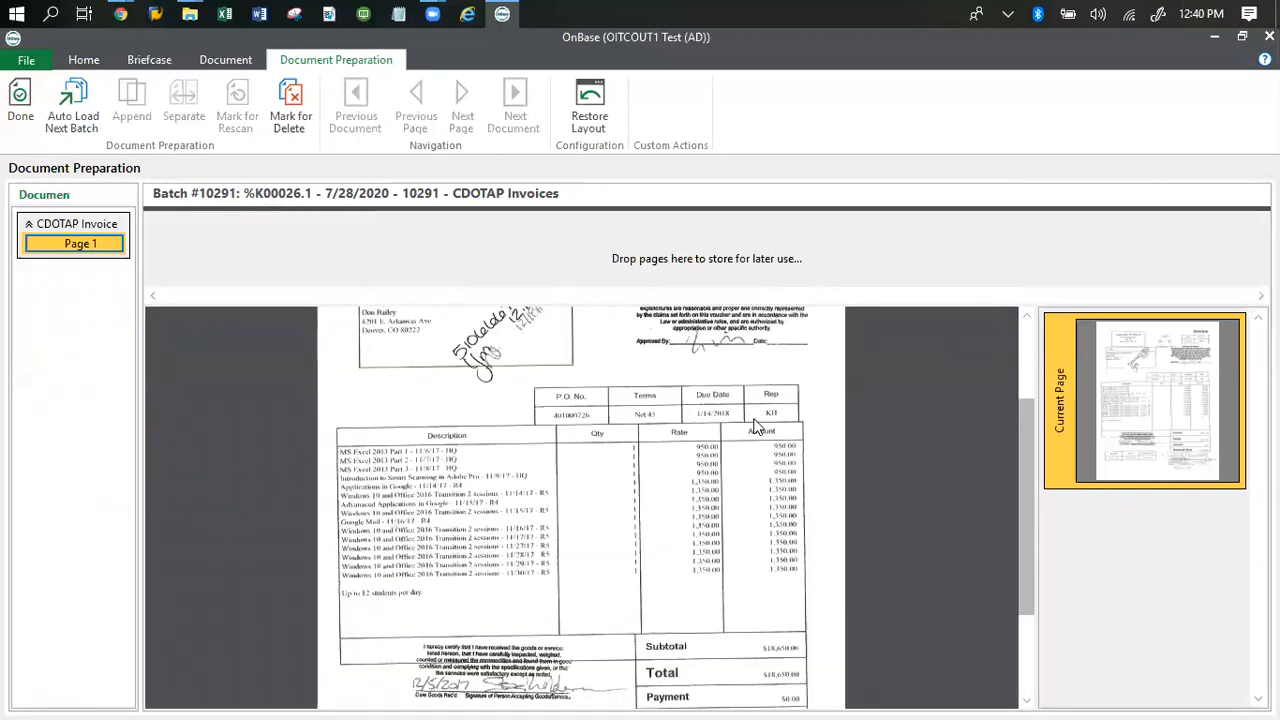
scroll(754, 427, "down", 2)
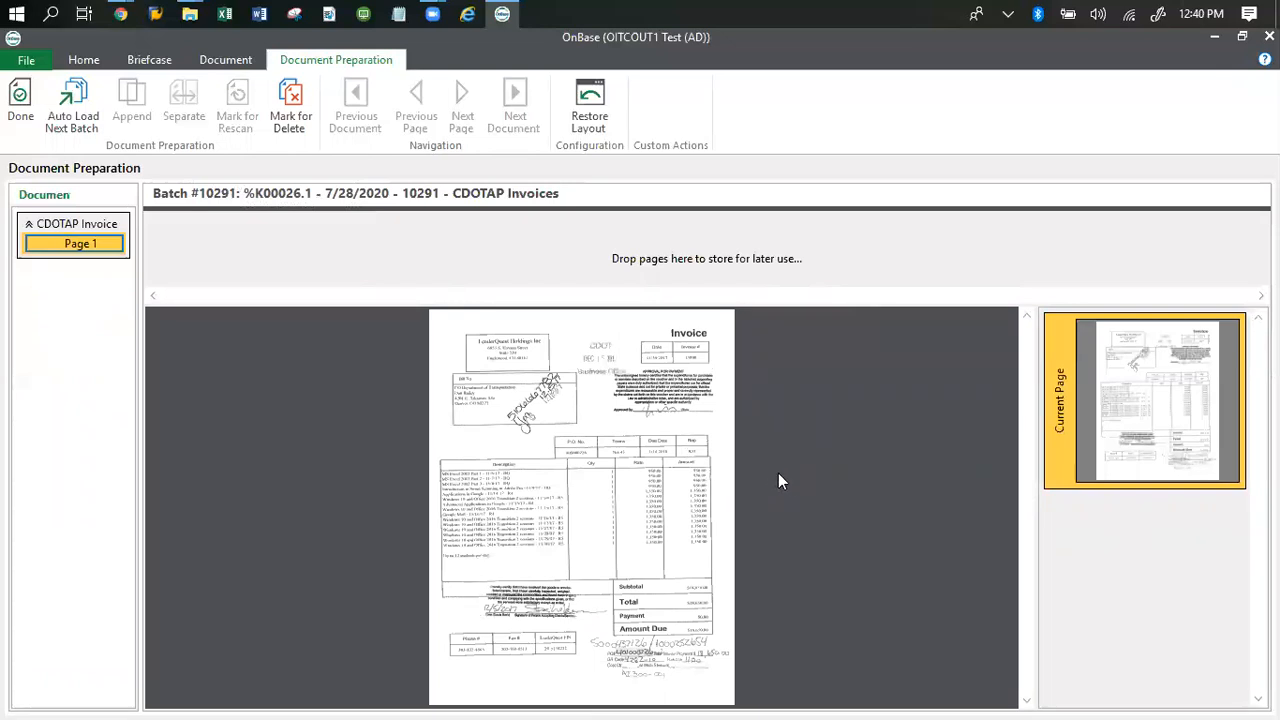
scroll(787, 476, "up", 2)
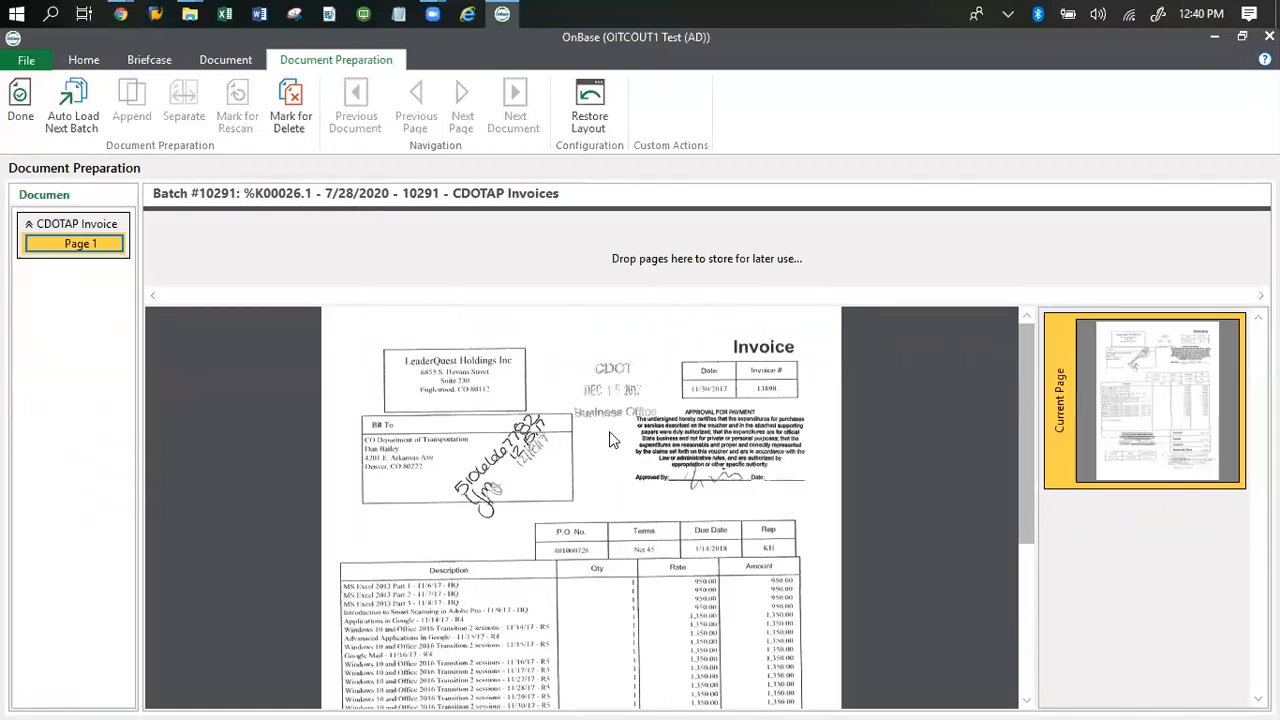
scroll(609, 431, "down", 2)
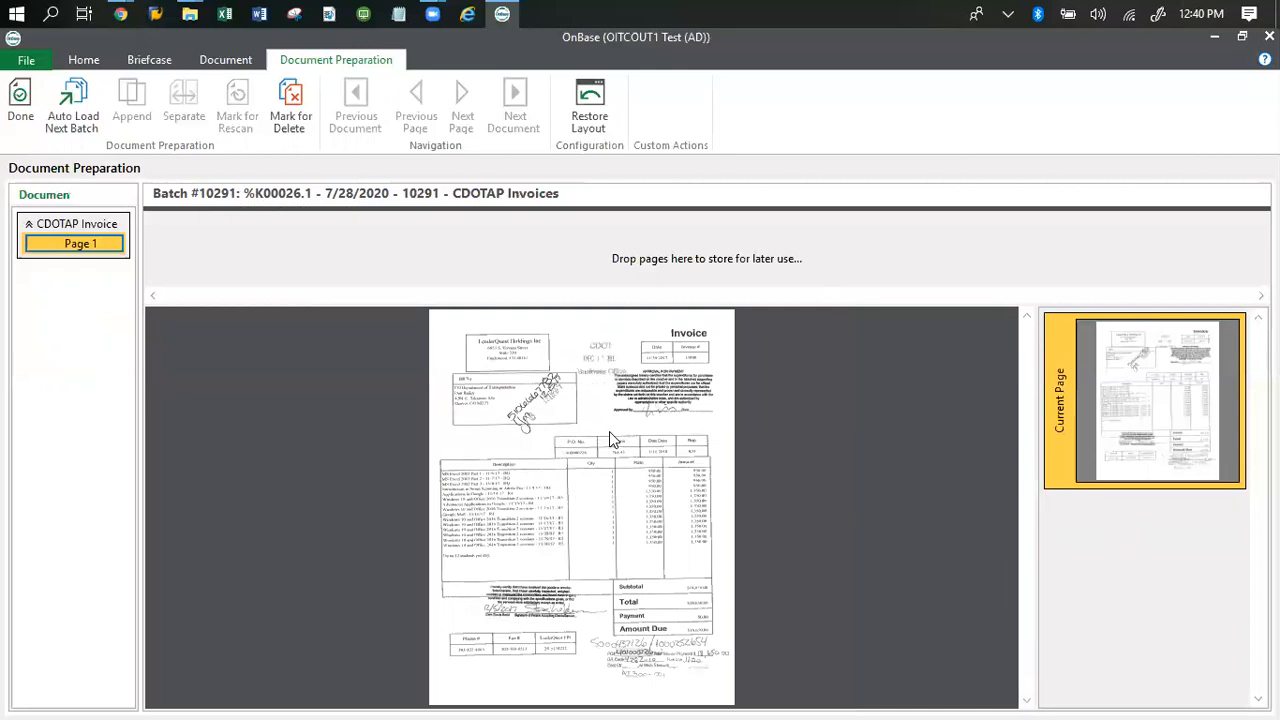
scroll(609, 431, "up", 2)
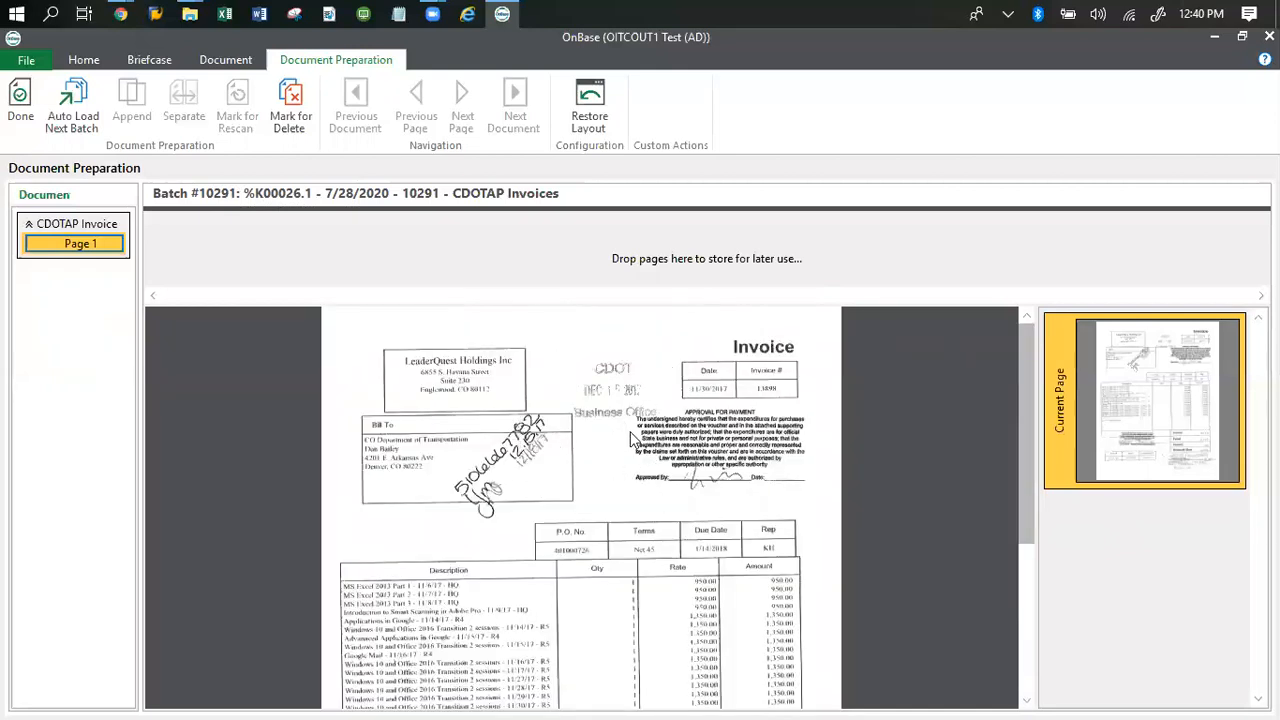
scroll(637, 424, "down", 1)
scroll(641, 428, "down", 3)
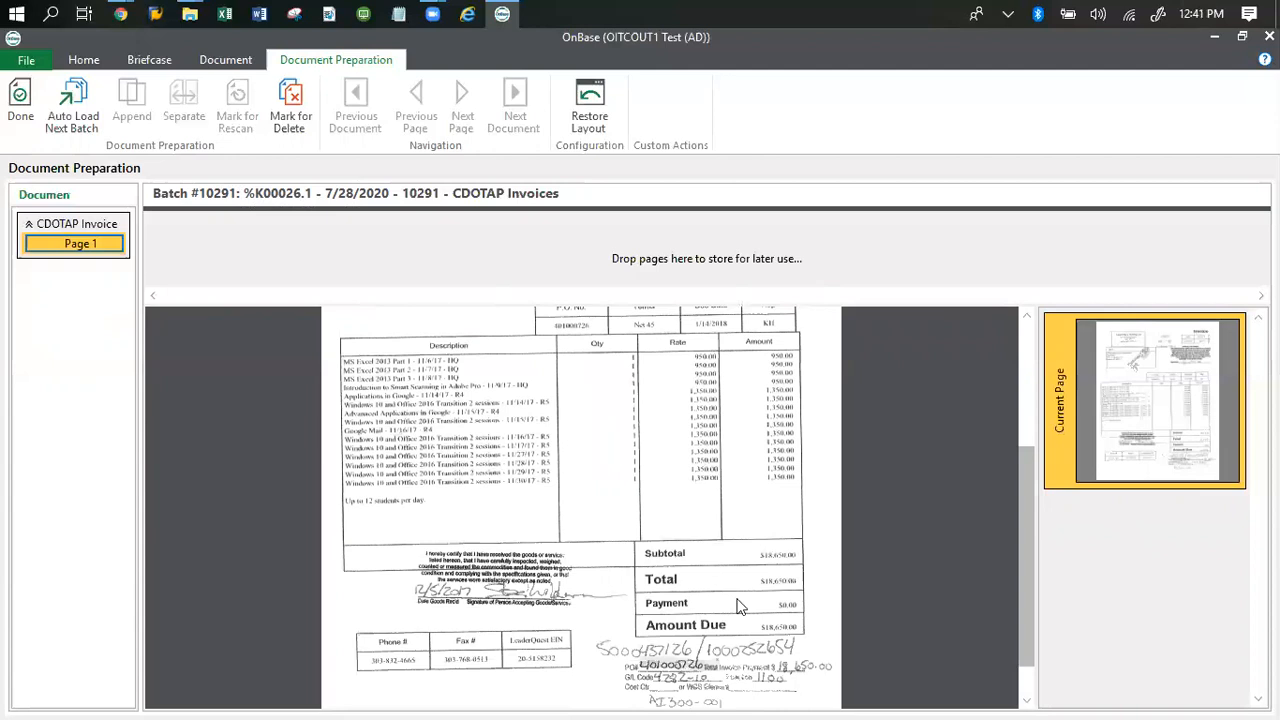
scroll(586, 594, "up", 2)
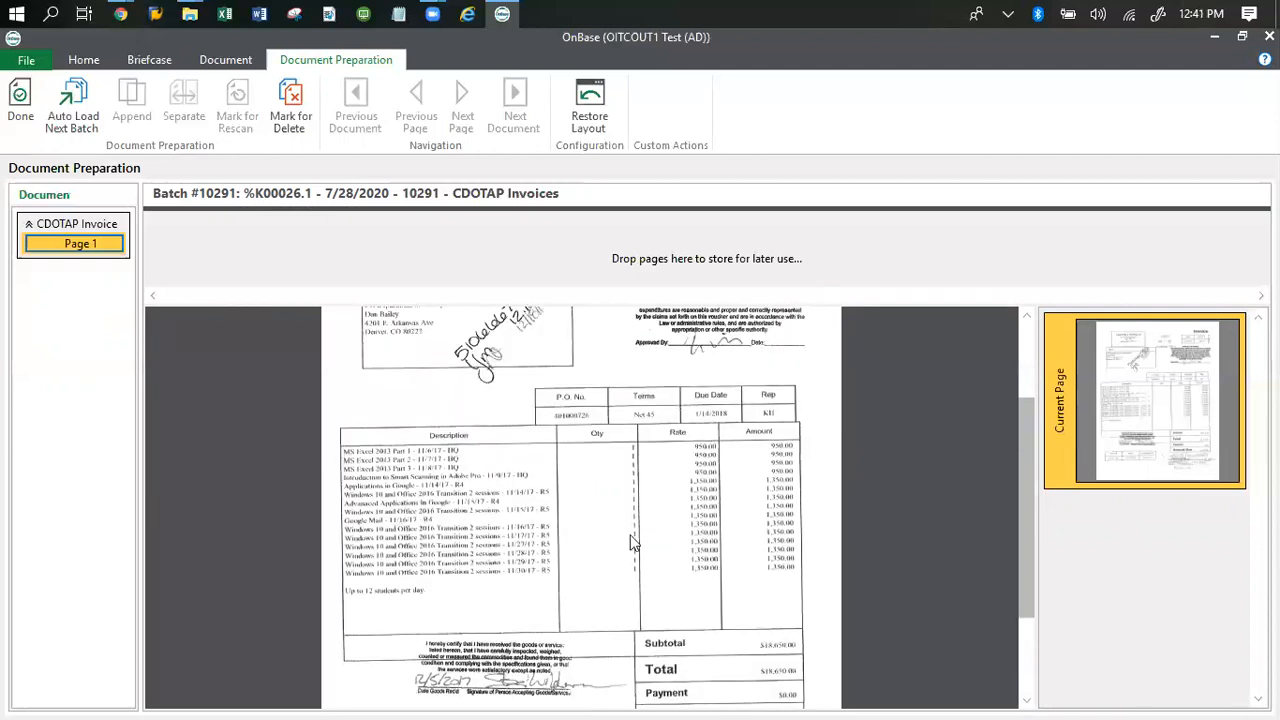
scroll(570, 487, "up", 2)
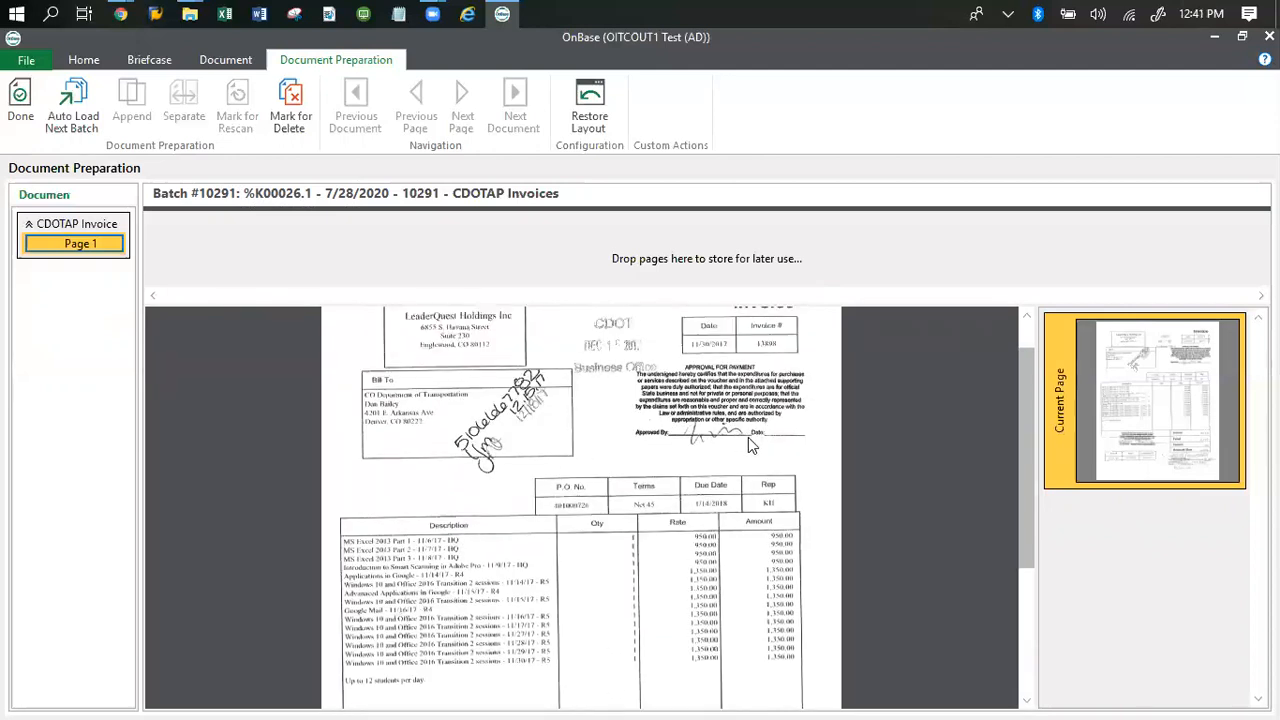
scroll(755, 445, "up", 1)
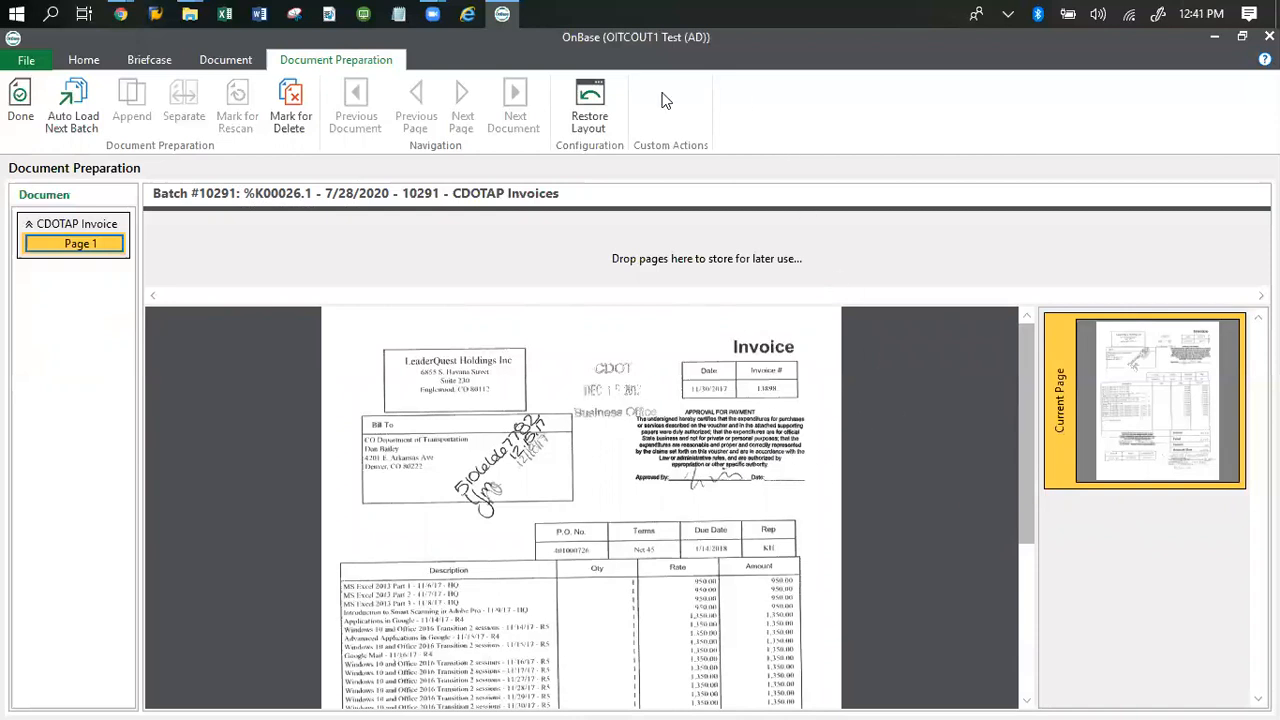
Step: Finish document preparation for the batch with Save and Transition, sending it to the next processing queue
left_click(14, 112)
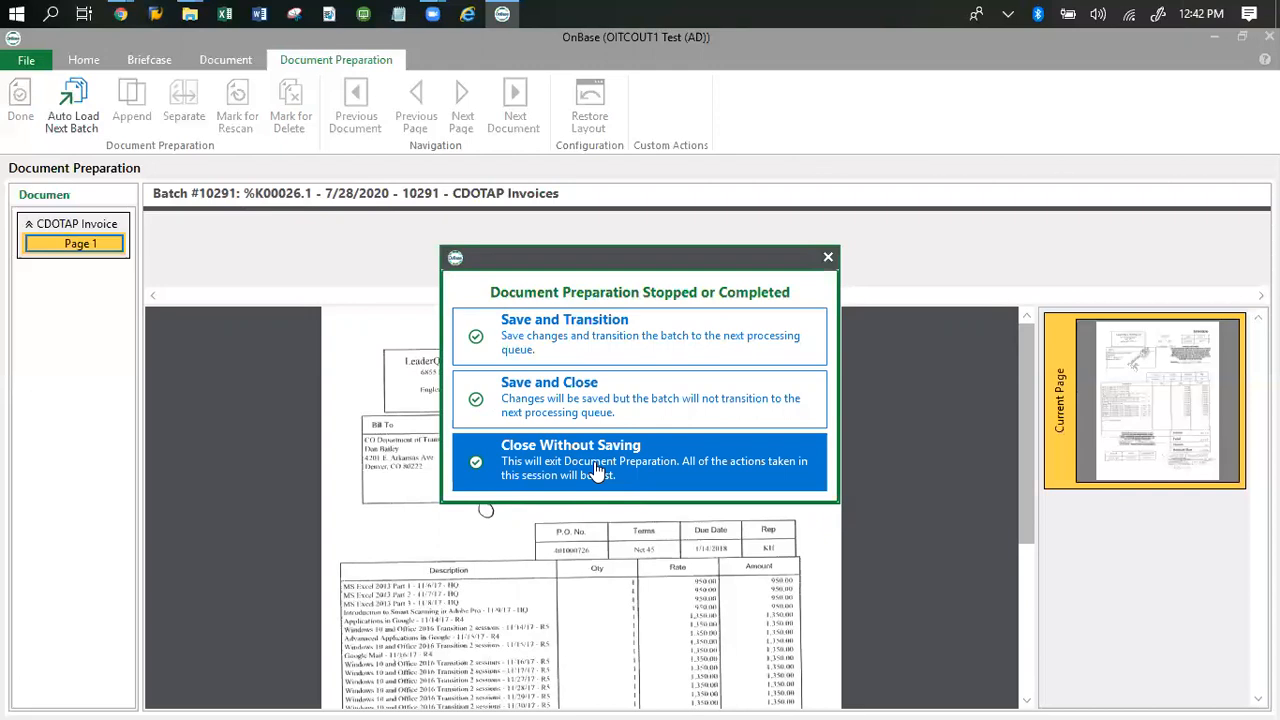
left_click(604, 360)
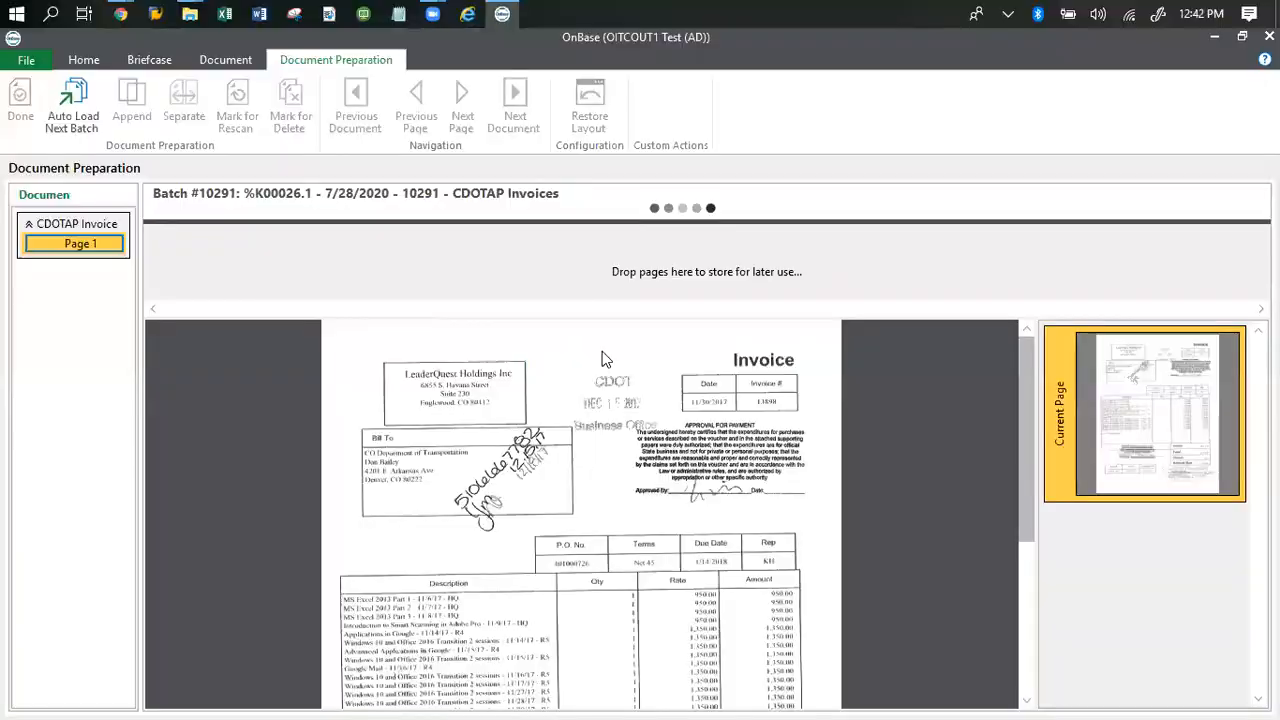